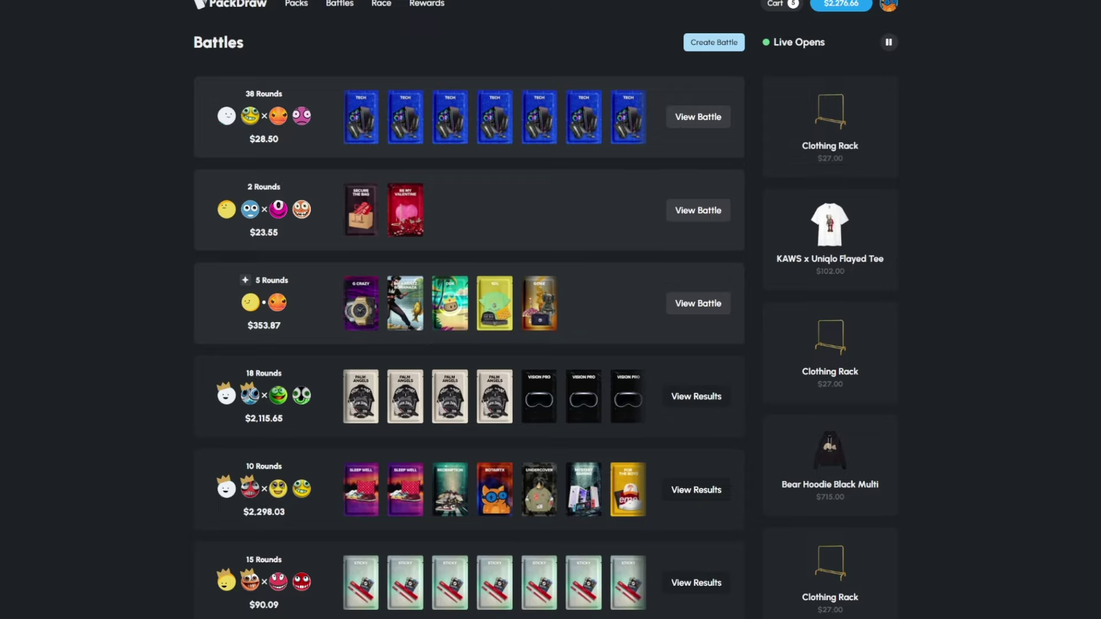
# Step: Create a 2 vs 2 Year of the Dragon battle and summon a bot into an empty seat
pyautogui.click(714, 42)
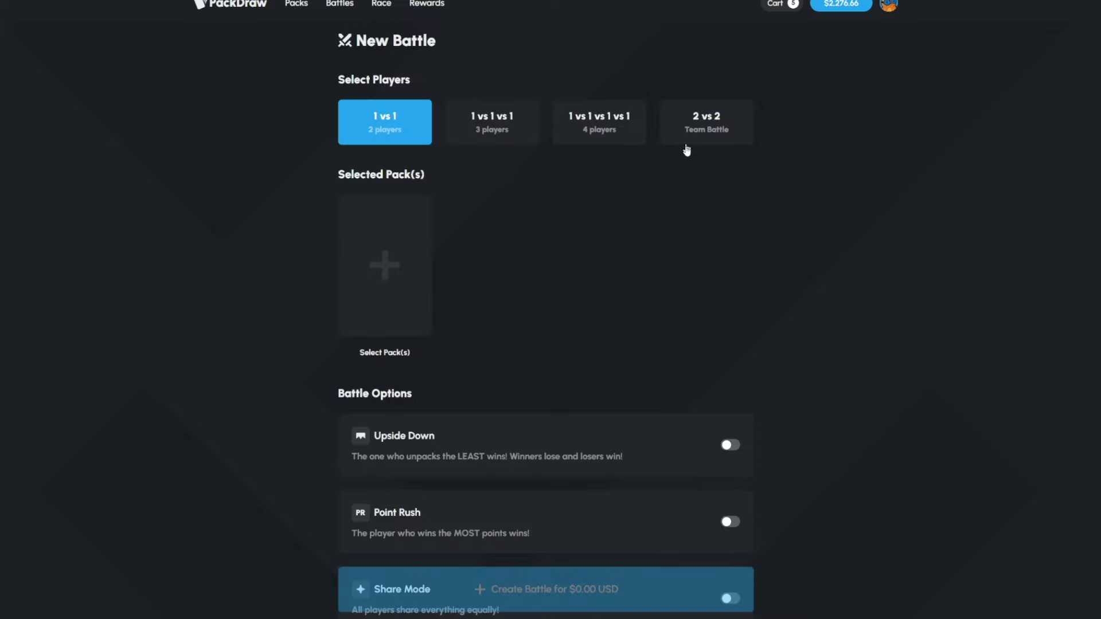
pyautogui.click(707, 134)
pyautogui.click(428, 320)
pyautogui.scroll(-3, 542, 366)
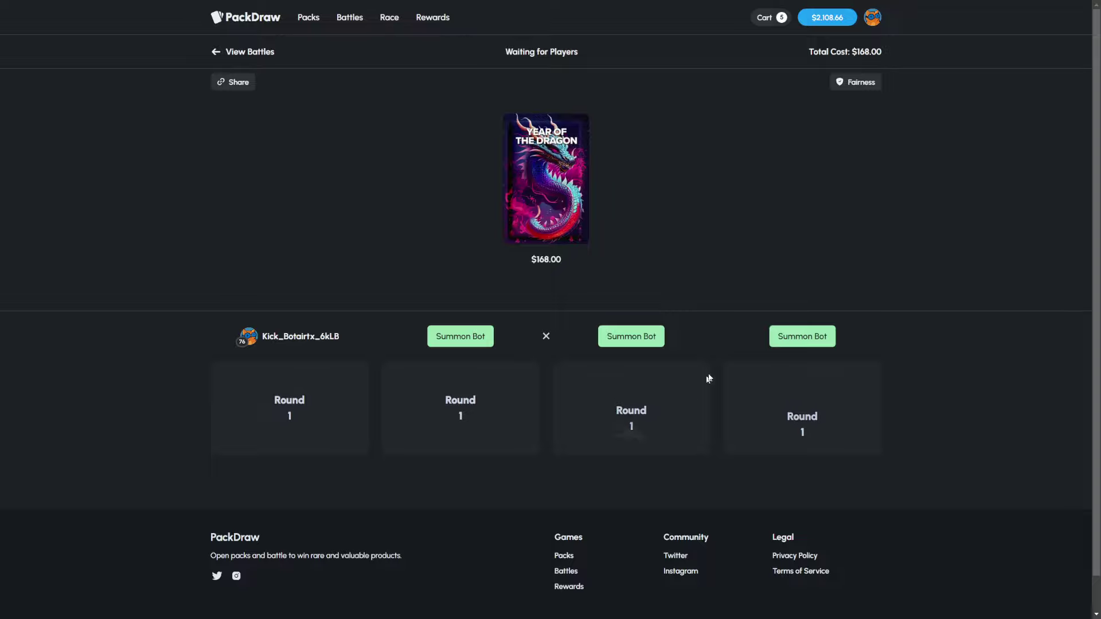
pyautogui.click(818, 337)
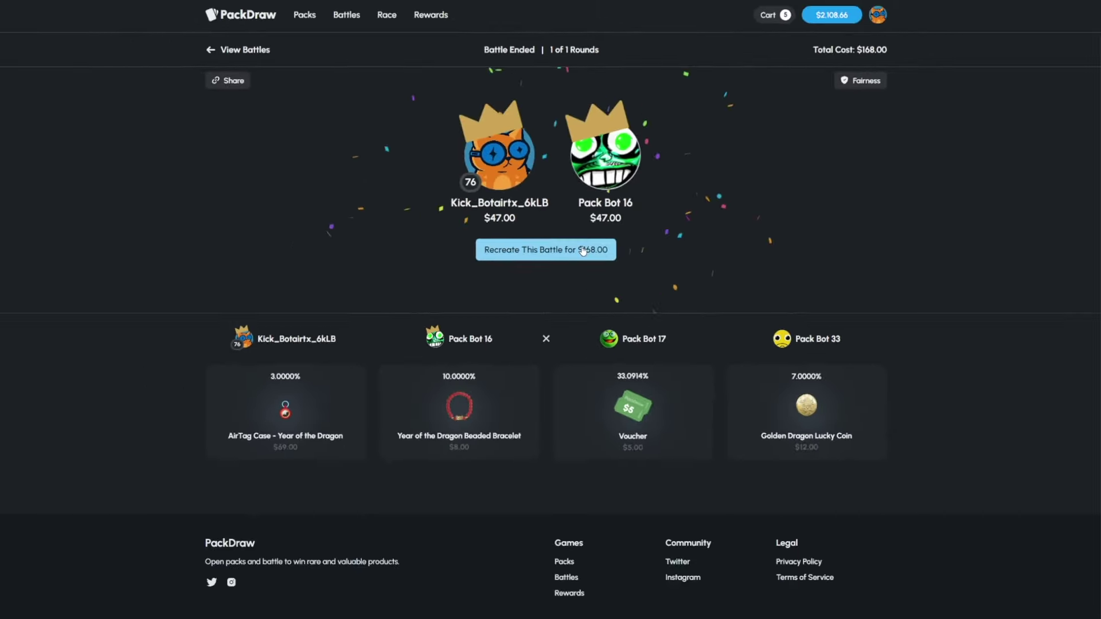
# Step: Recreate the $168.00 Year of the Dragon battle
pyautogui.click(582, 251)
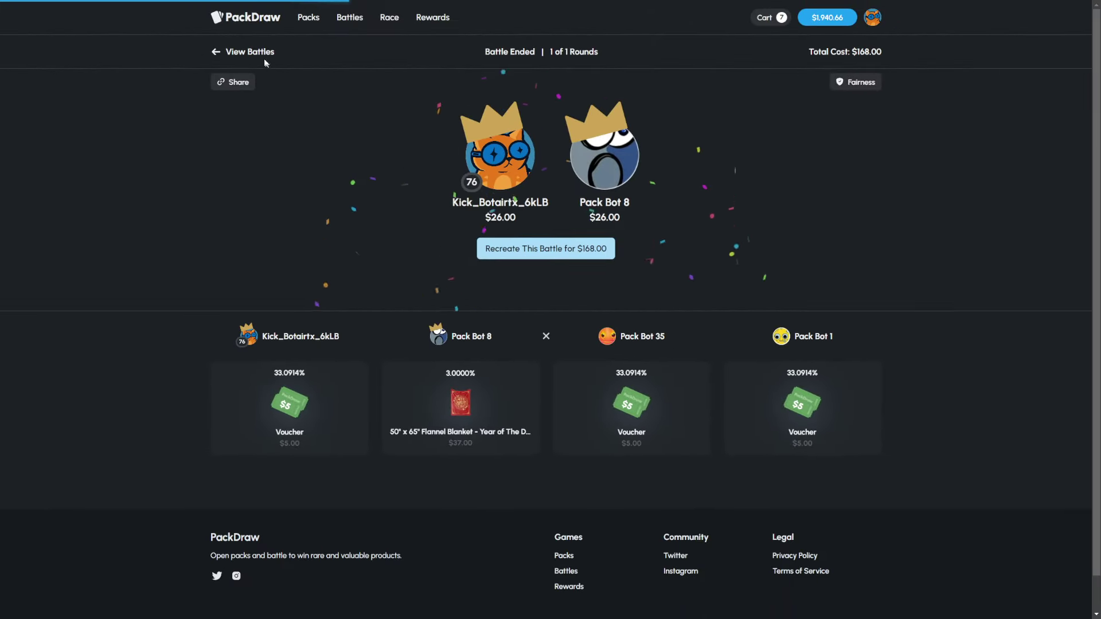
# Step: From the battles list, create a $278.82 2 vs 2 battle with three All Blue packs
pyautogui.click(262, 55)
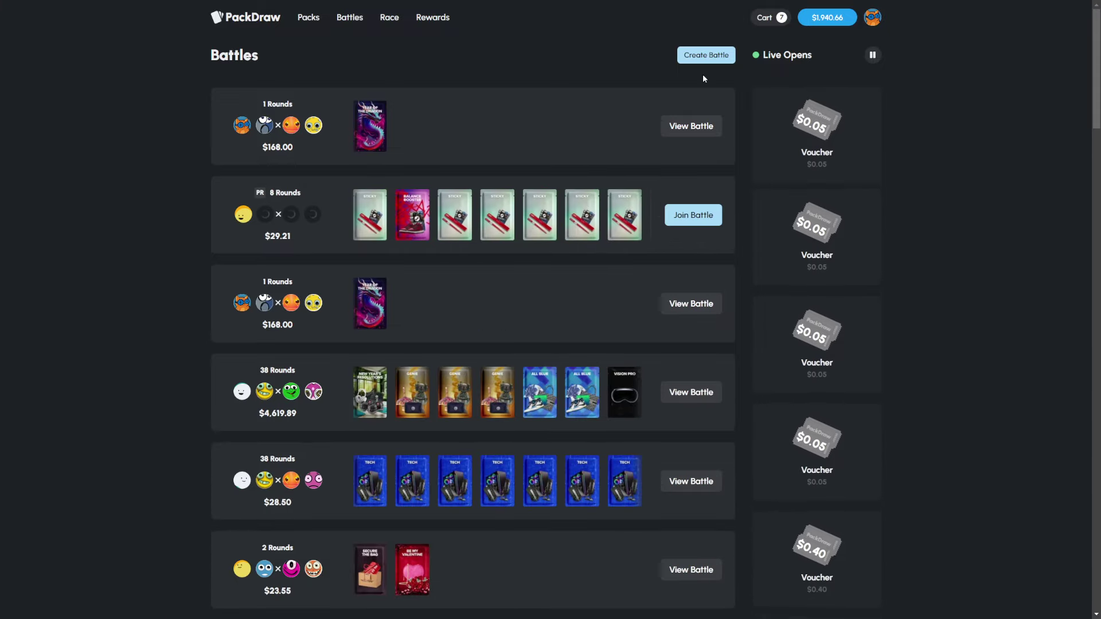
pyautogui.click(704, 55)
pyautogui.click(698, 131)
pyautogui.click(392, 267)
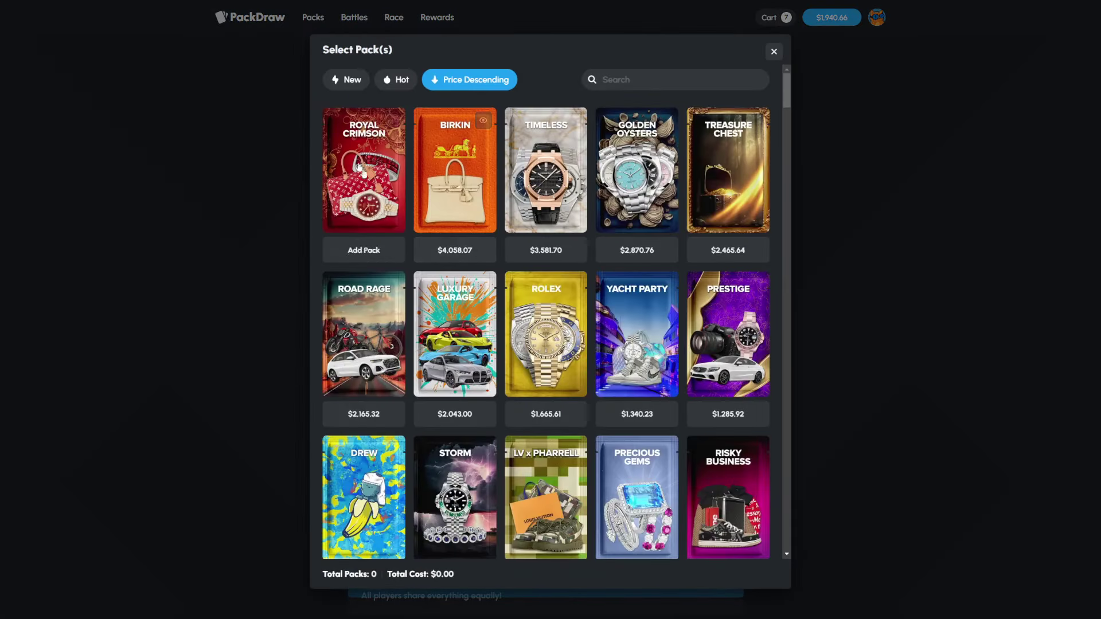
pyautogui.click(346, 80)
pyautogui.scroll(-2, 662, 405)
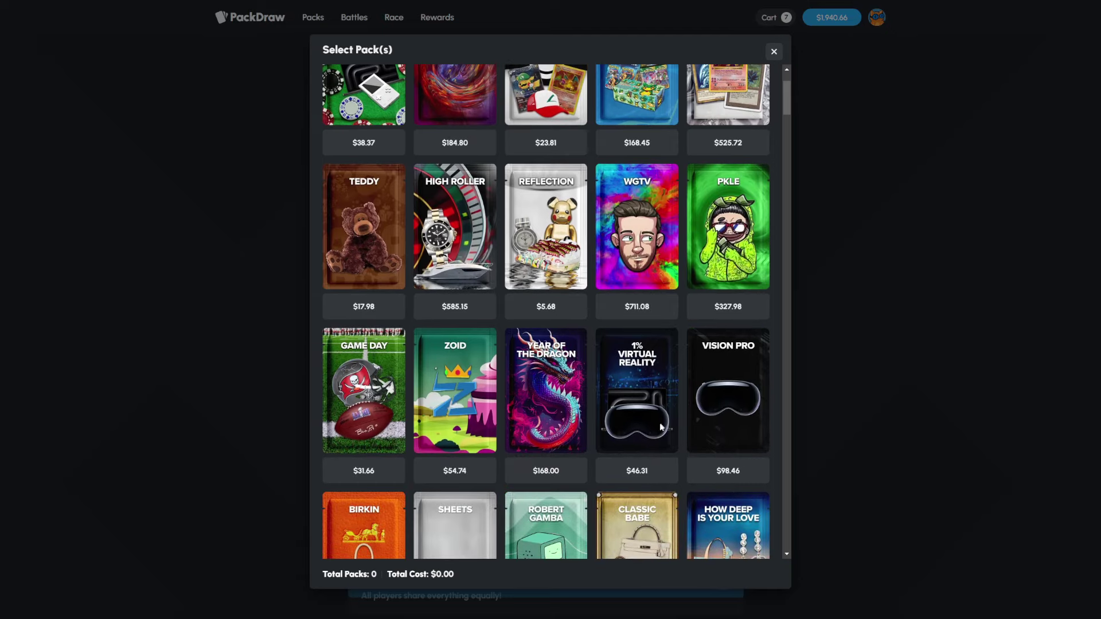
pyautogui.scroll(-1, 619, 413)
pyautogui.click(824, 290)
pyautogui.scroll(-2, 800, 309)
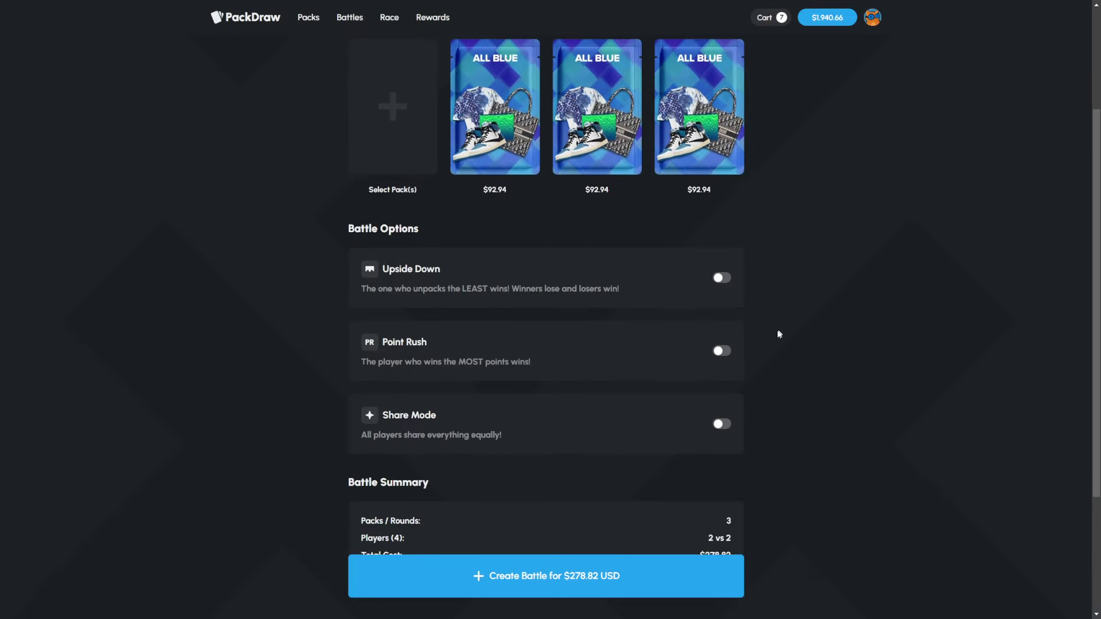
pyautogui.click(637, 576)
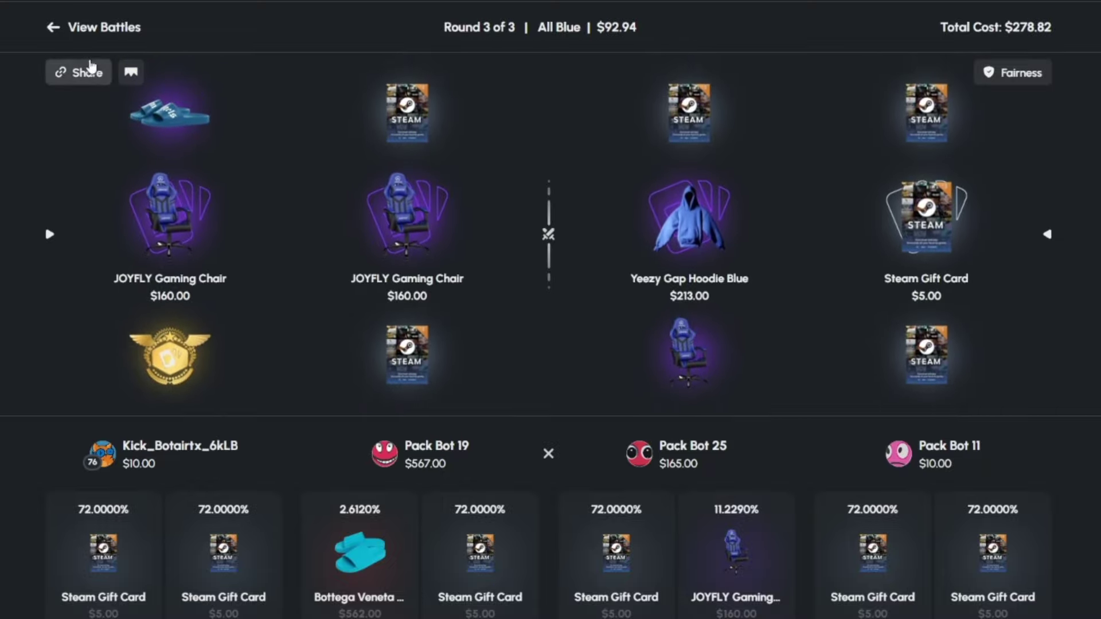
# Step: Set up a 2 vs 2 Upside Down battle with three Palm Angels packs
pyautogui.click(75, 7)
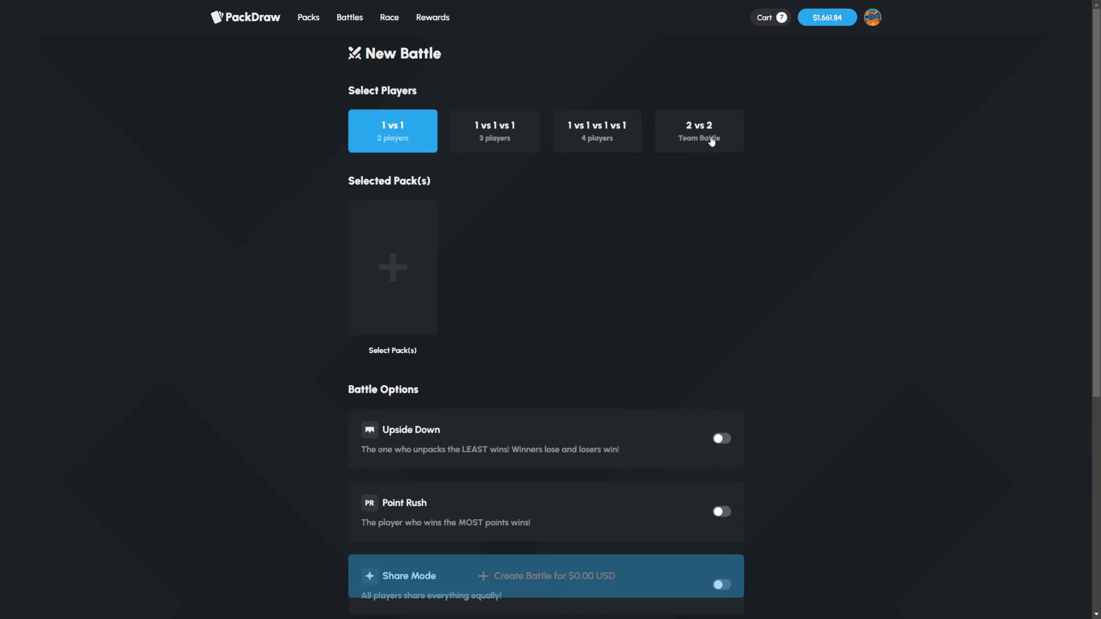
pyautogui.click(713, 139)
pyautogui.click(391, 266)
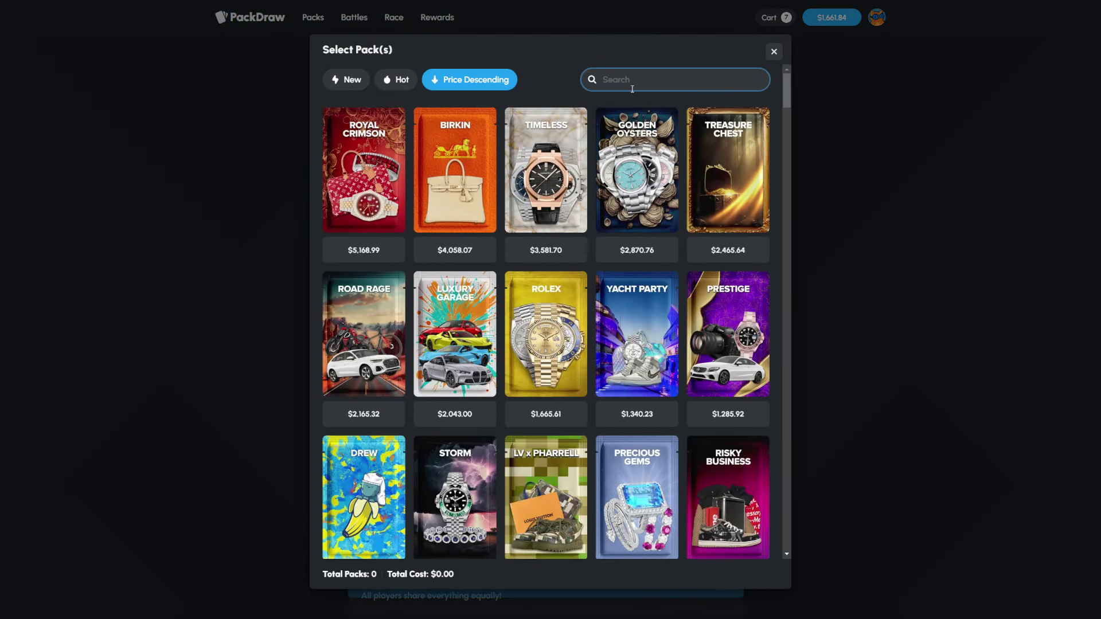
pyautogui.write('pol')
pyautogui.click(363, 189)
pyautogui.click(398, 266)
pyautogui.click(398, 266)
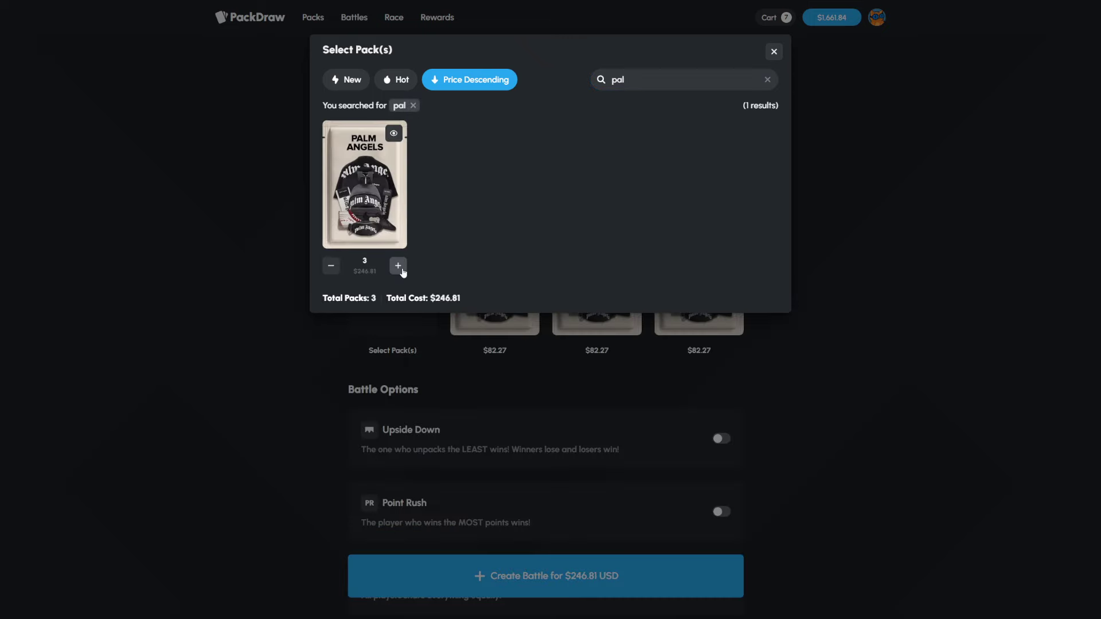
pyautogui.press('Escape')
pyautogui.click(721, 439)
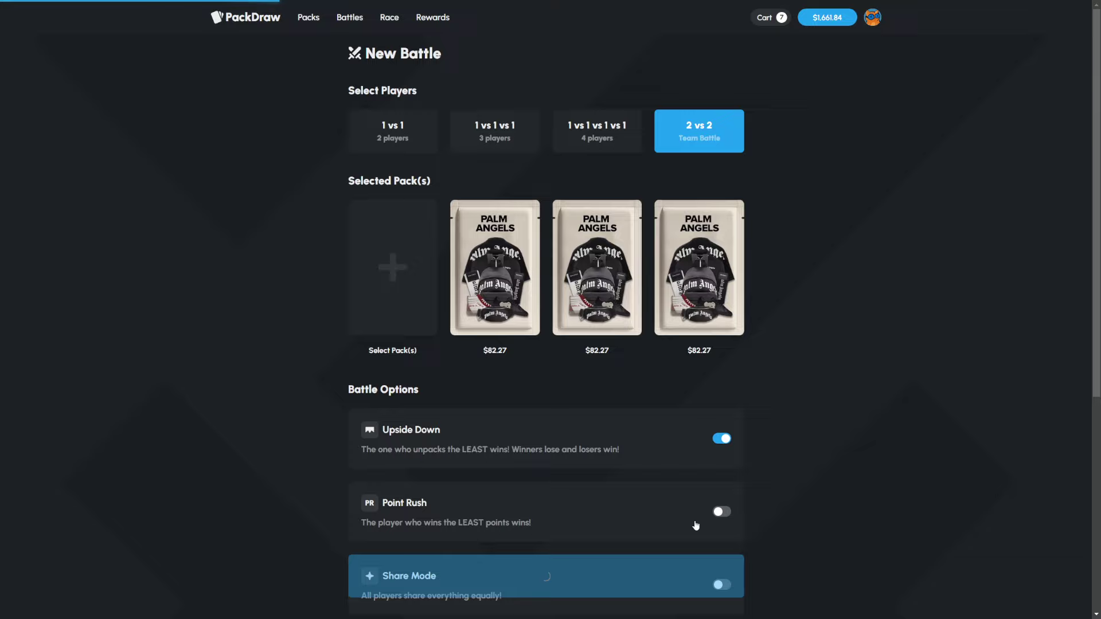
# Step: Summon bots into the second and third seats, then return to the battles list
pyautogui.click(459, 337)
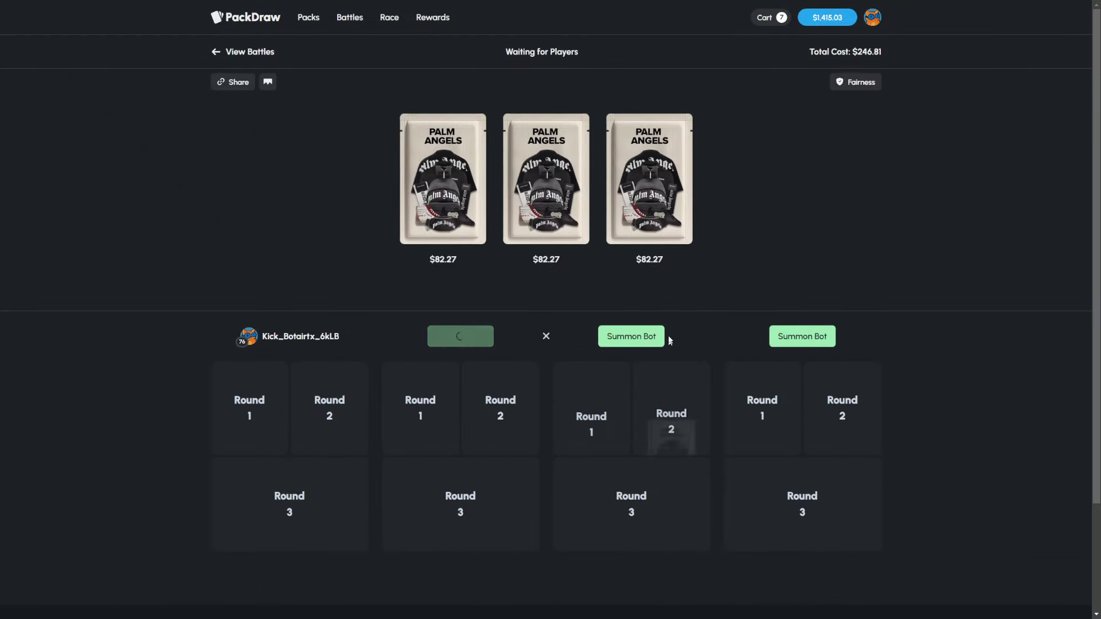
pyautogui.click(644, 337)
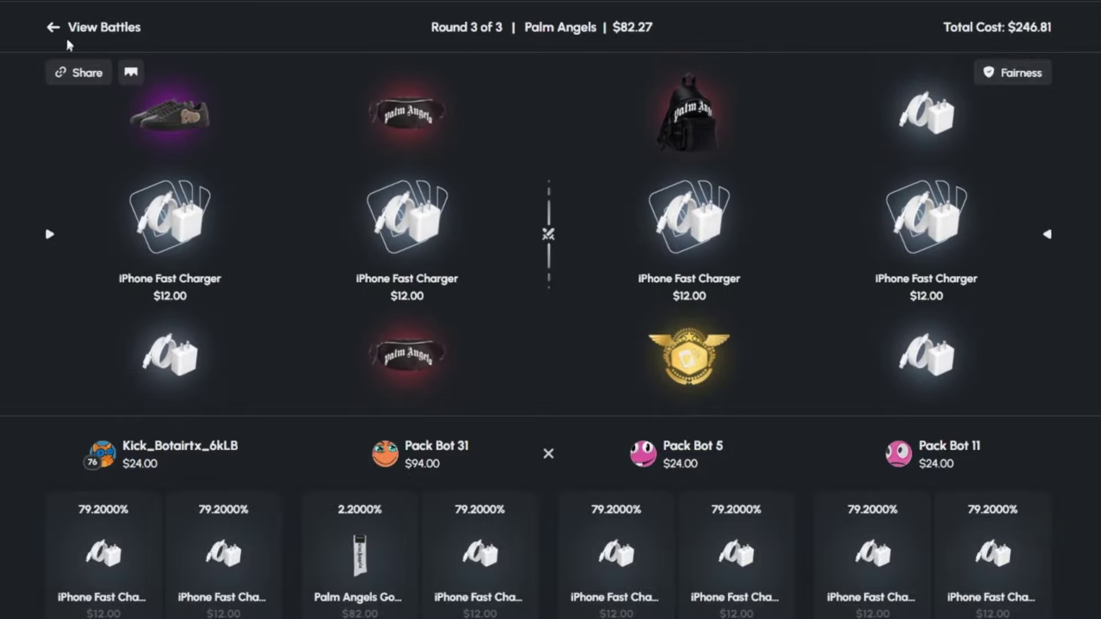
pyautogui.hotkey('alt', 'Left')
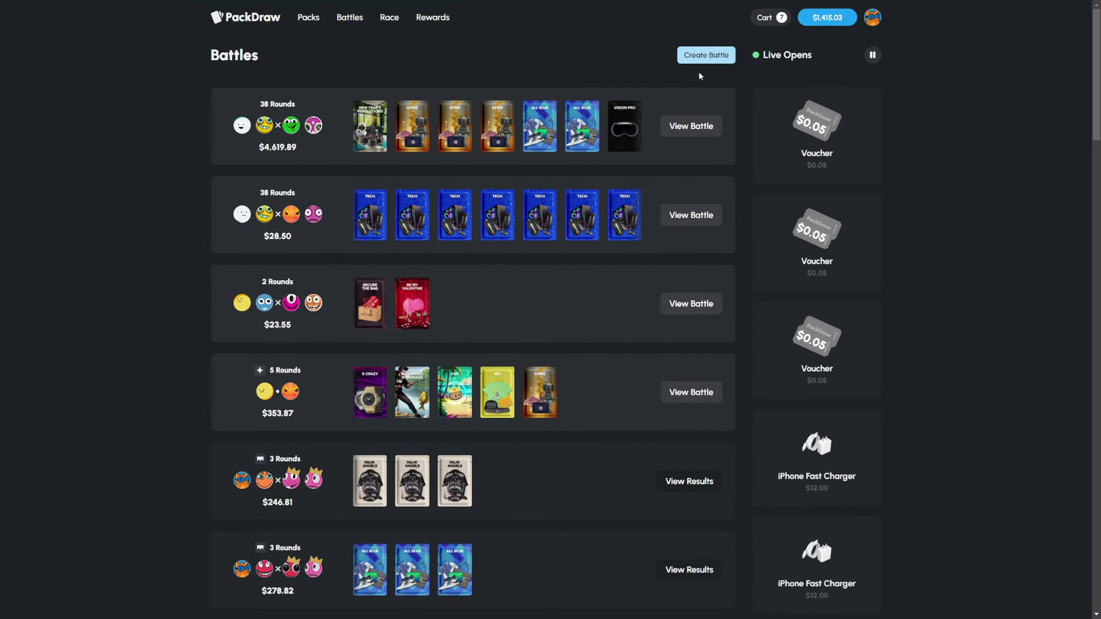
# Step: Start a new 2 vs 2 battle and list the packs newest first
pyautogui.click(717, 55)
pyautogui.click(710, 150)
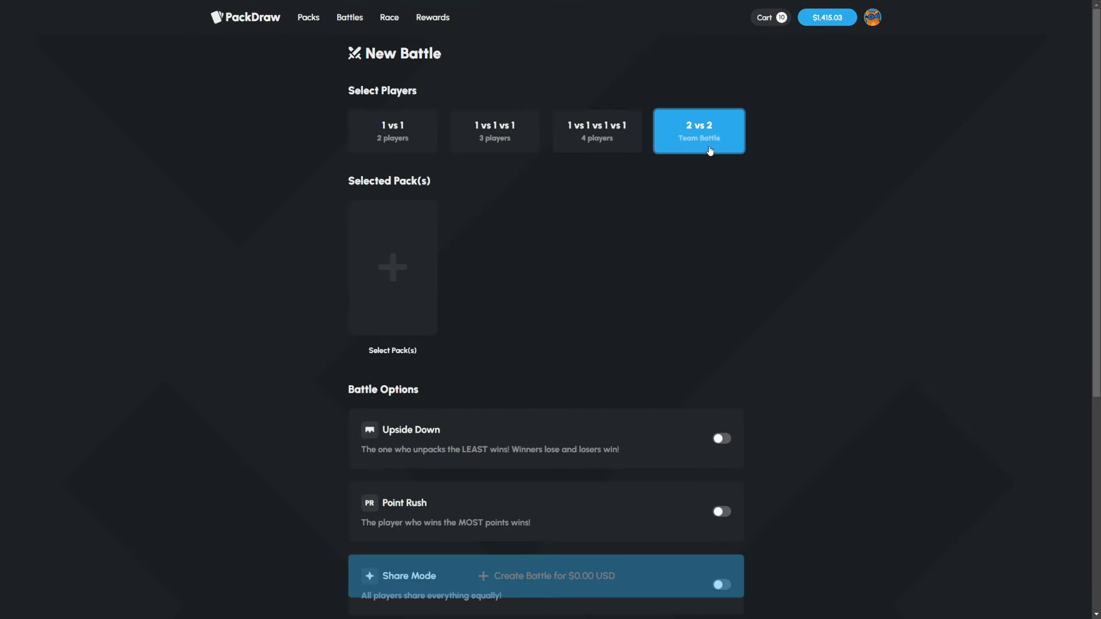
pyautogui.click(400, 249)
pyautogui.click(346, 79)
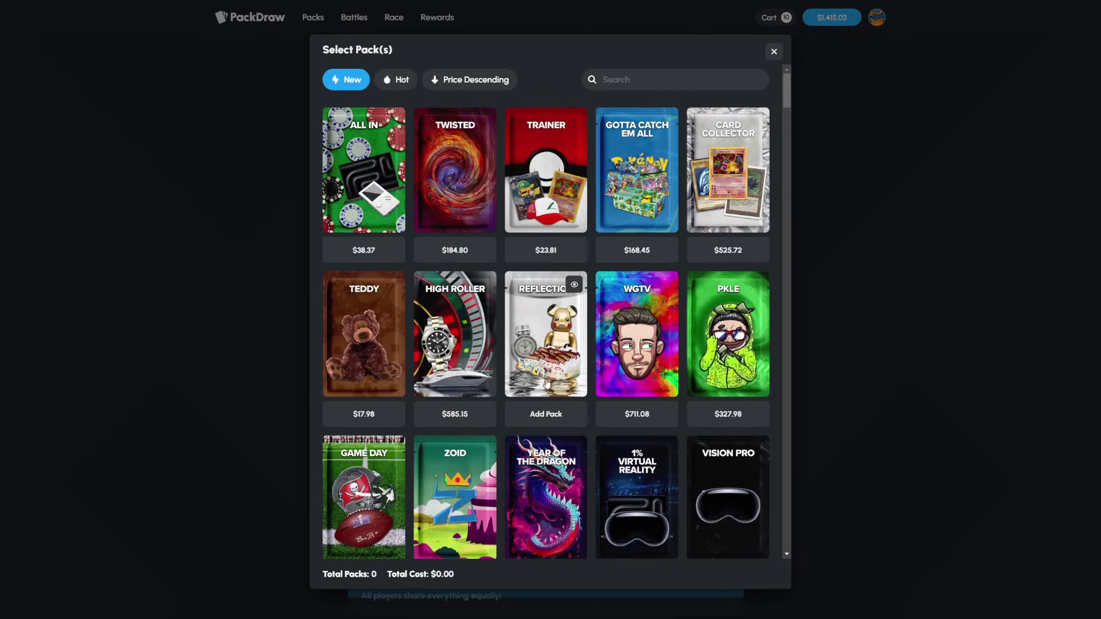
pyautogui.scroll(-5, 545, 384)
pyautogui.scroll(-3, 546, 383)
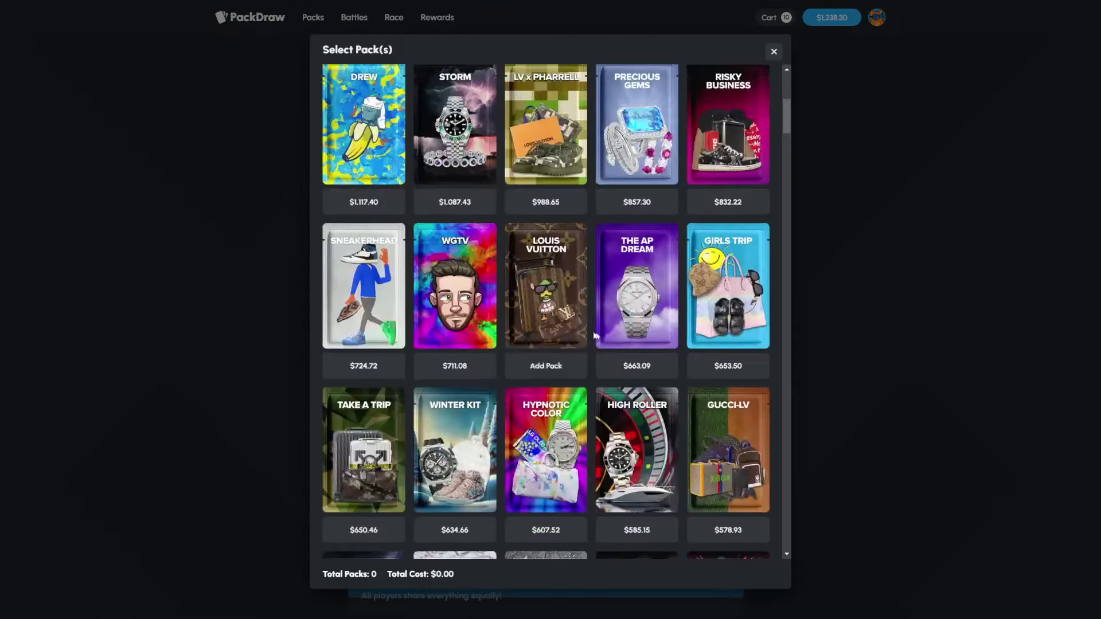
pyautogui.scroll(-10, 761, 157)
pyautogui.scroll(-10, 786, 206)
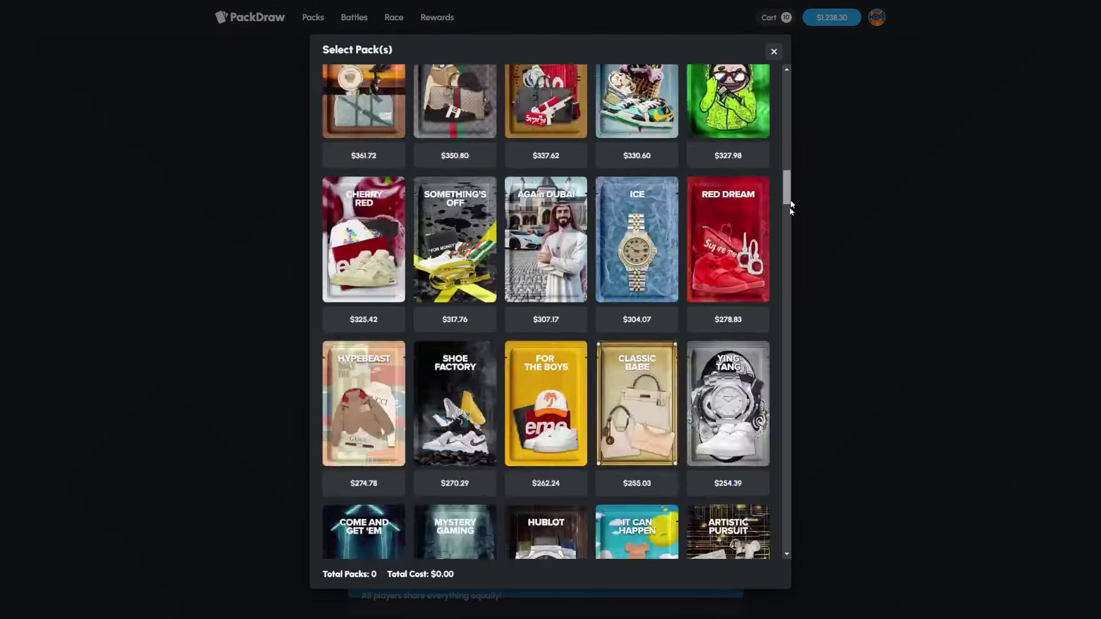
pyautogui.scroll(-10, 781, 297)
pyautogui.scroll(-2, 782, 296)
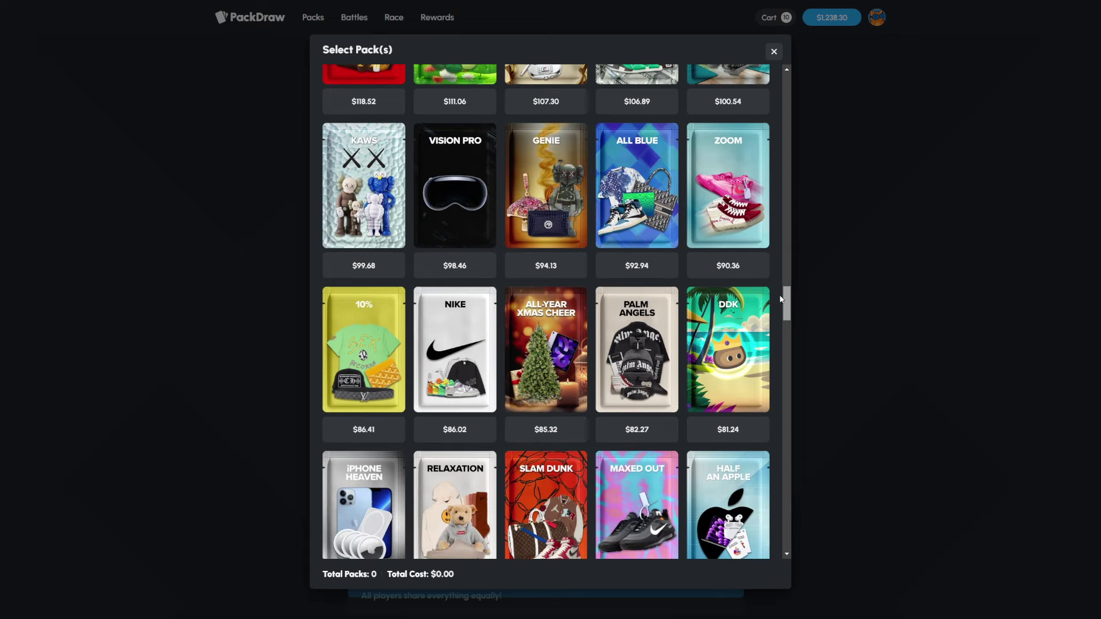
pyautogui.scroll(-3, 781, 298)
pyautogui.scroll(3, 780, 298)
pyautogui.scroll(7, 775, 250)
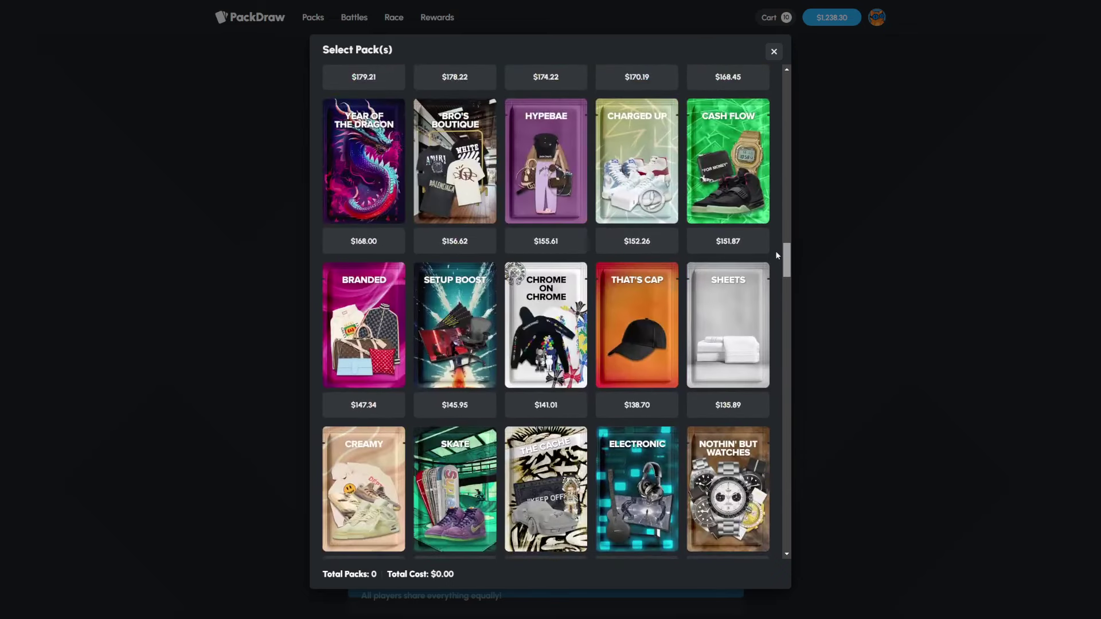
# Step: Create a $304.52 2 vs 2 battle with two Charged Up packs and summon a bot
pyautogui.click(641, 241)
pyautogui.click(641, 241)
pyautogui.click(920, 246)
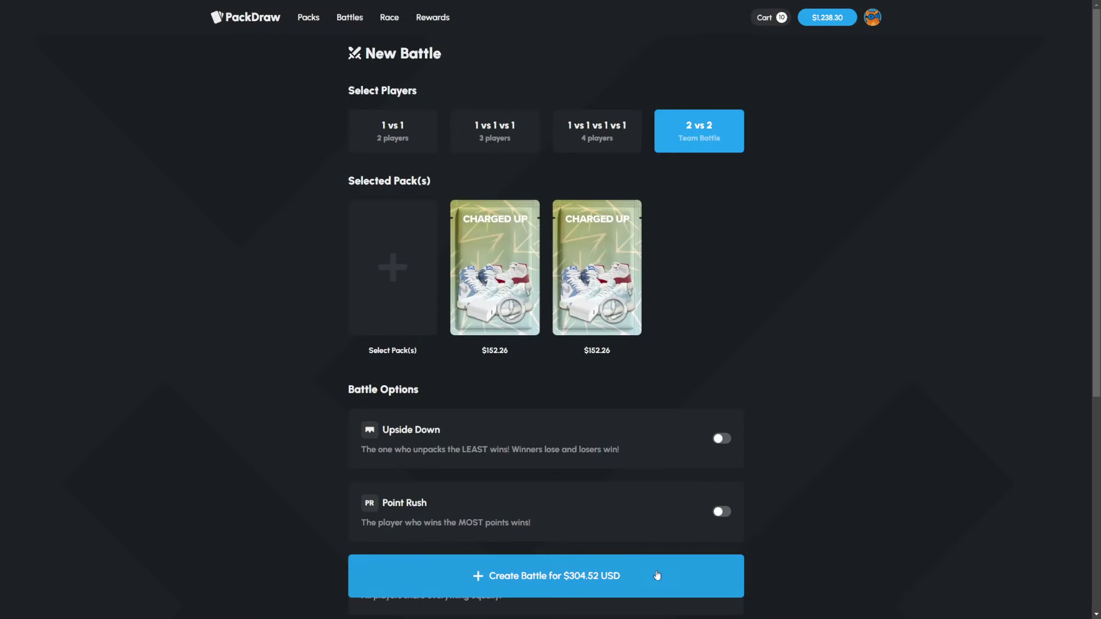
pyautogui.click(634, 569)
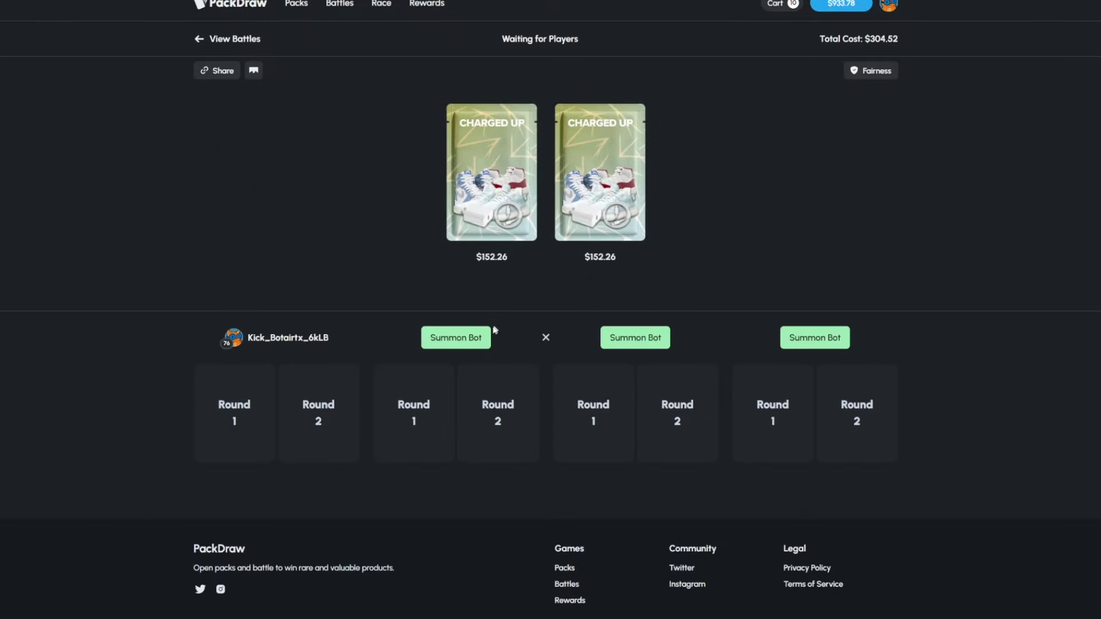
pyautogui.click(641, 338)
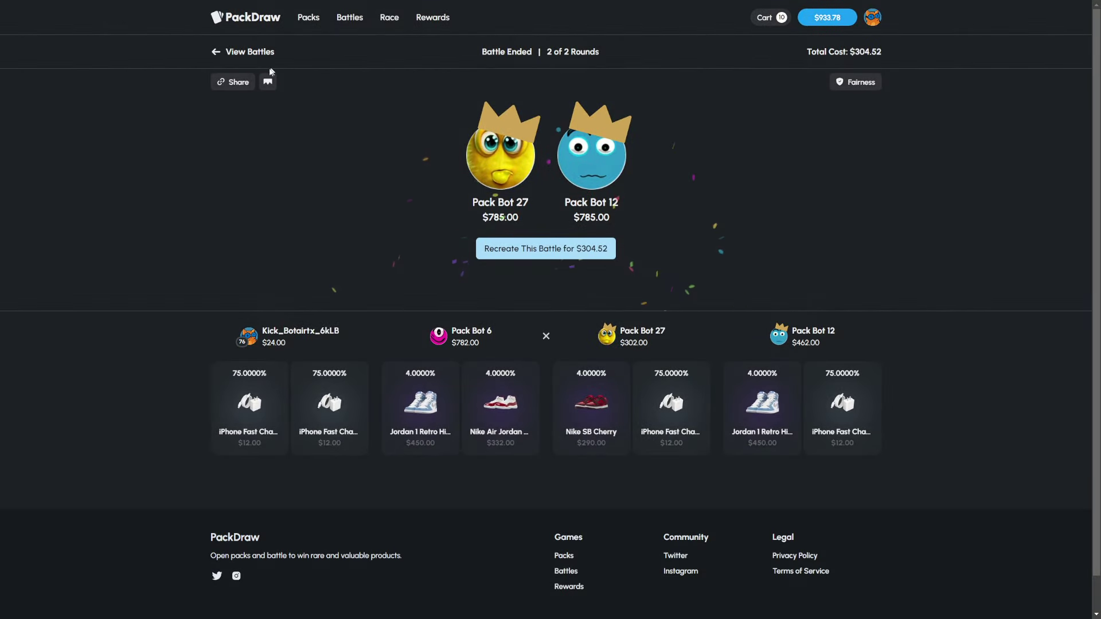
# Step: Recreate the Charged Up battle and summon bots into two empty seats
pyautogui.click(514, 248)
pyautogui.click(460, 336)
pyautogui.click(631, 336)
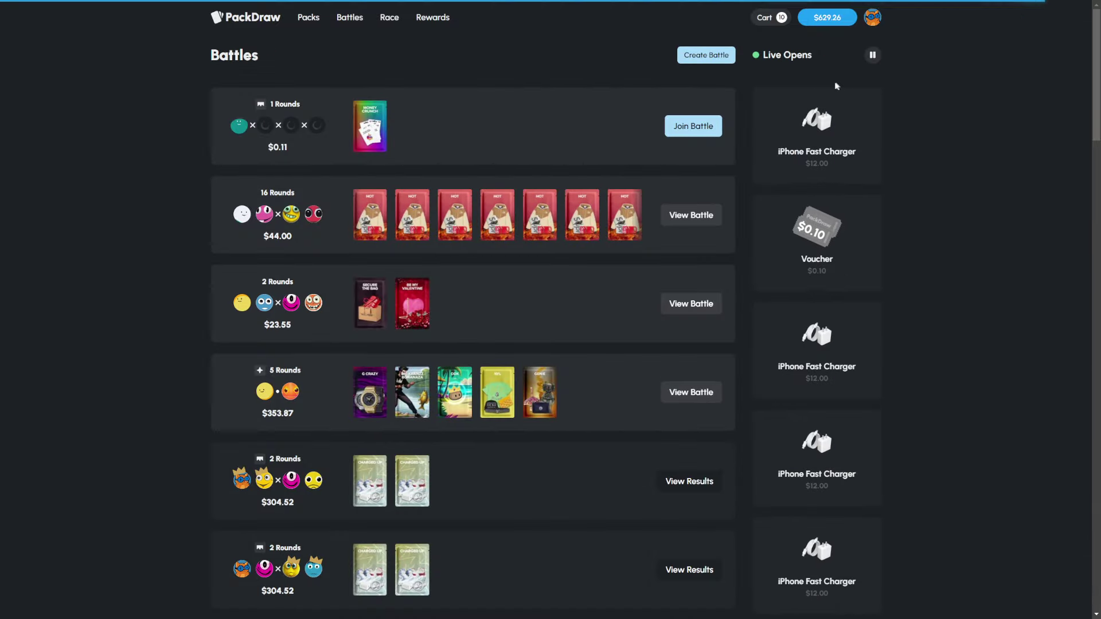
# Step: Create a $45.81 four-player battle with one Amazing pack and summon a bot
pyautogui.click(706, 55)
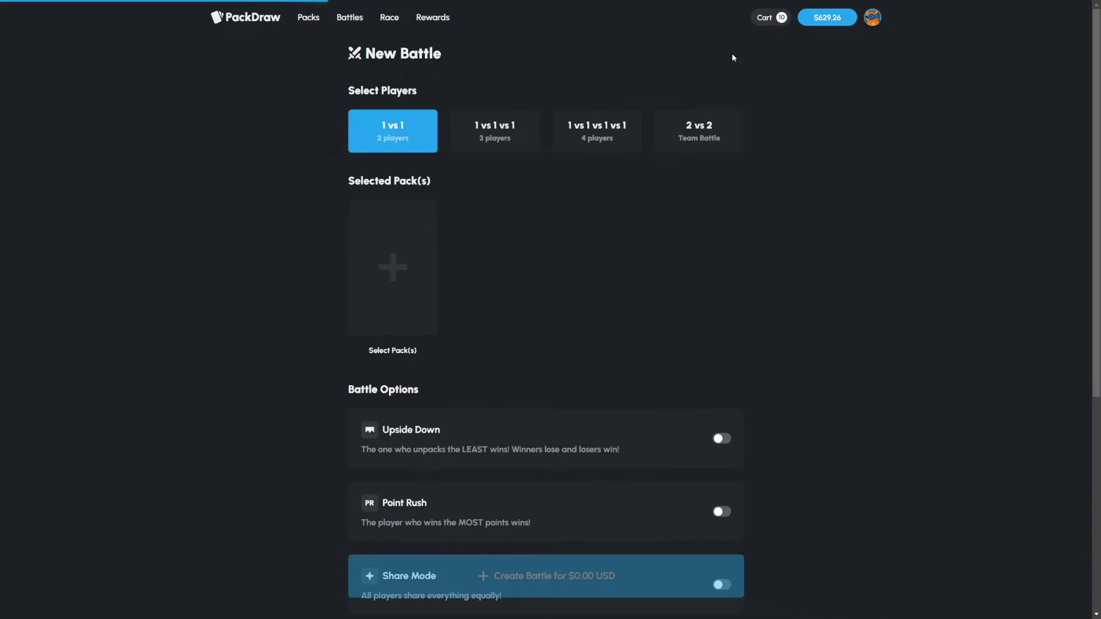
pyautogui.scroll(-4, 722, 535)
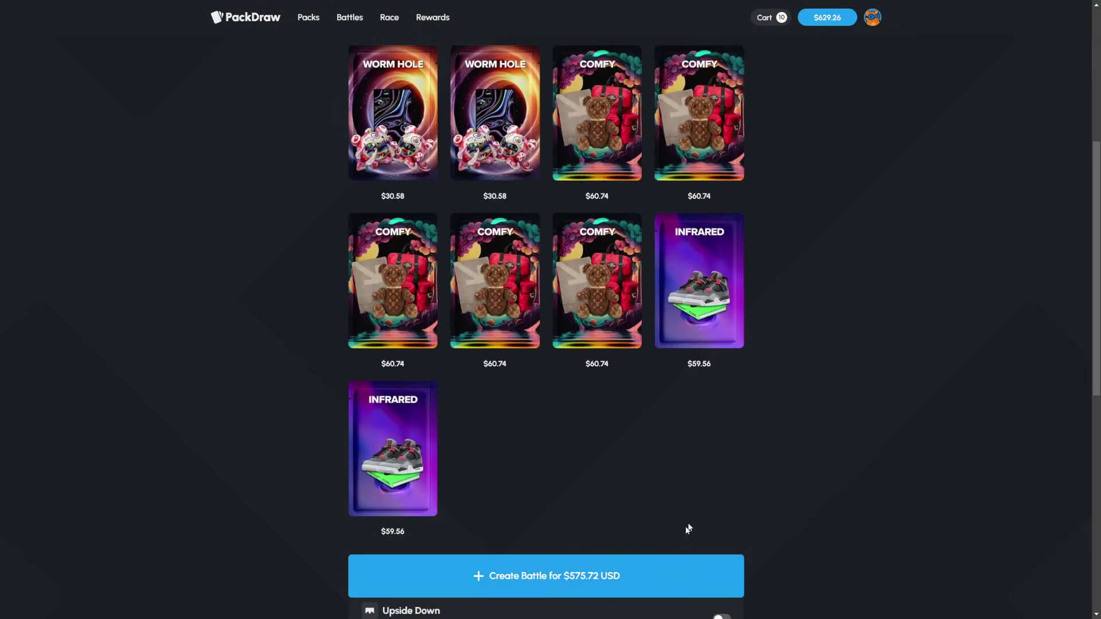
pyautogui.scroll(-2, 688, 528)
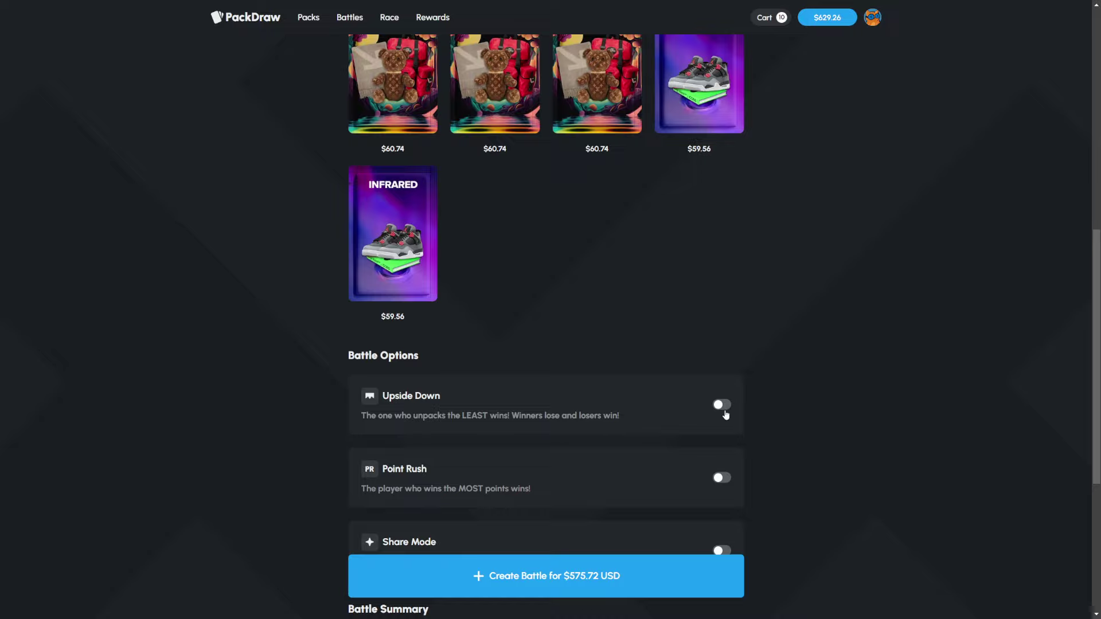
pyautogui.click(654, 571)
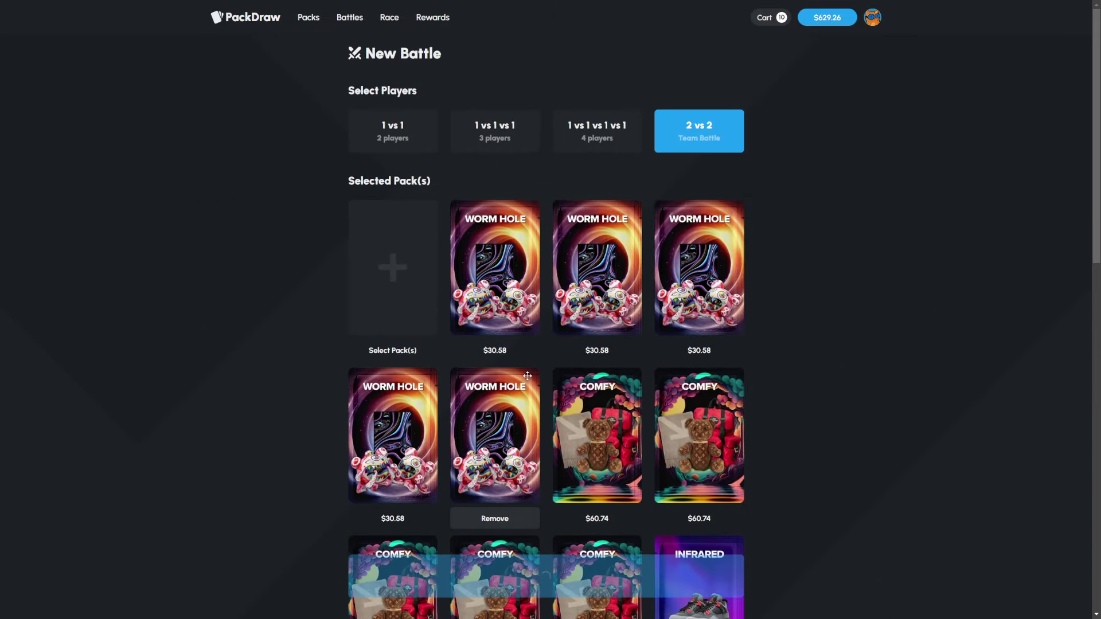
pyautogui.click(635, 337)
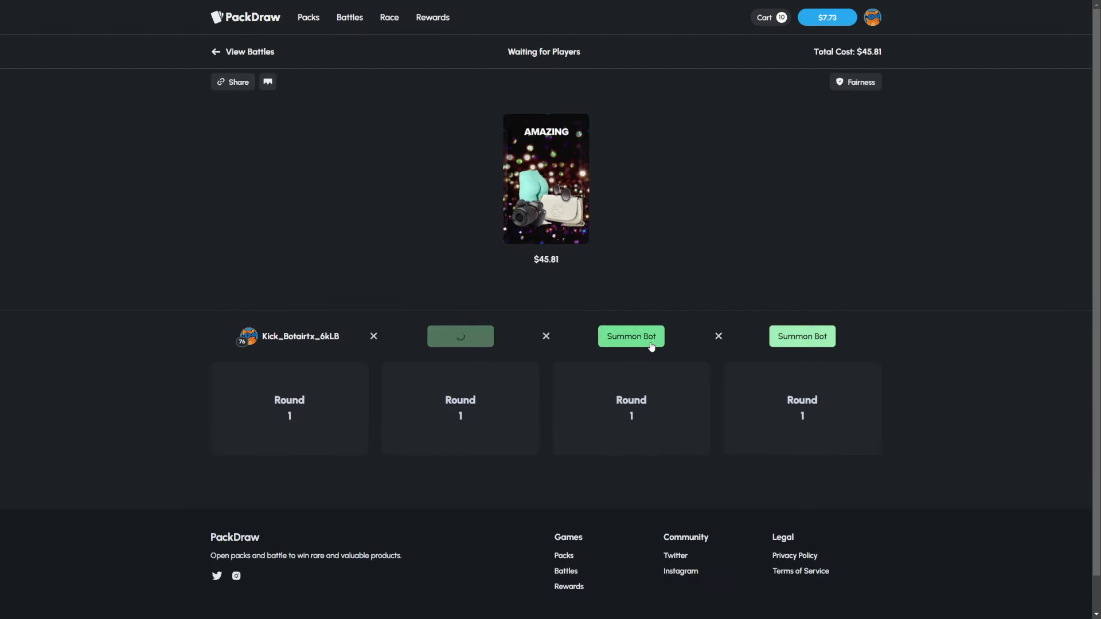
# Step: Summon a bot into another empty seat of the Amazing battle
pyautogui.click(775, 340)
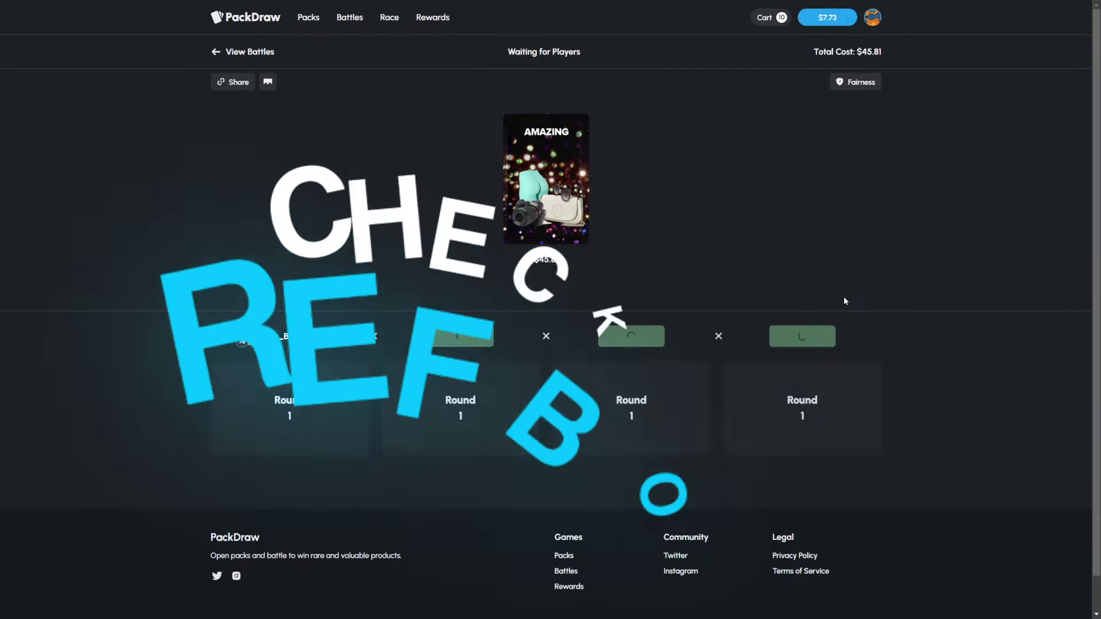